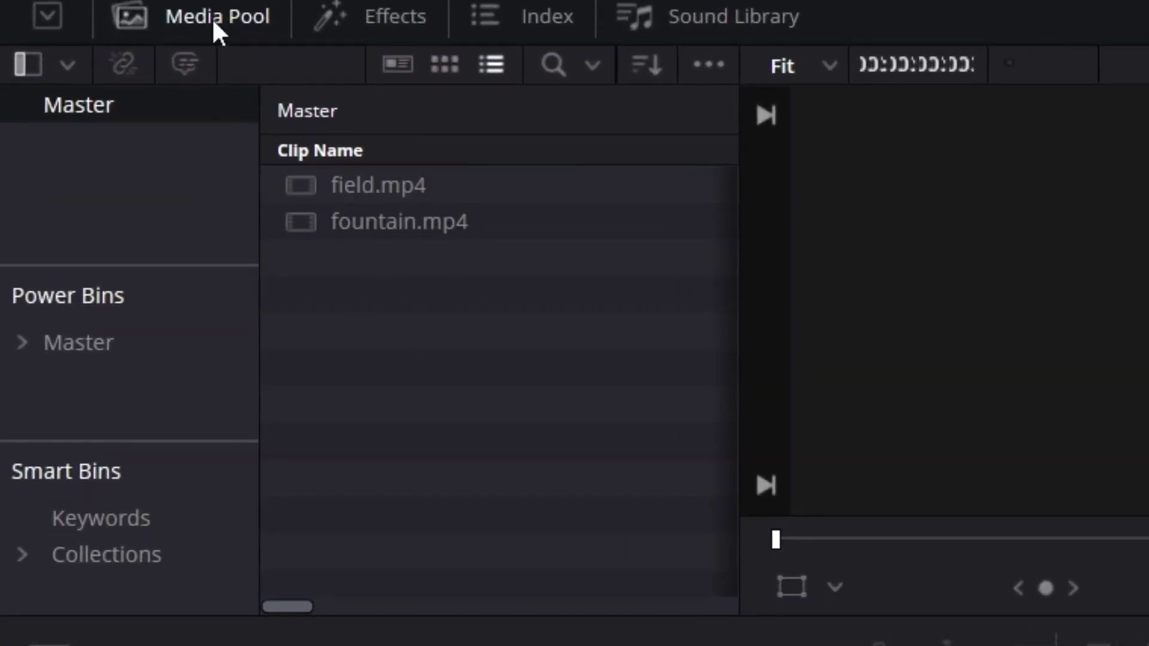
# Drop field.mp4 into a new Timeline 1 and nudge it toward the start of V1
pyautogui.click(211, 17)
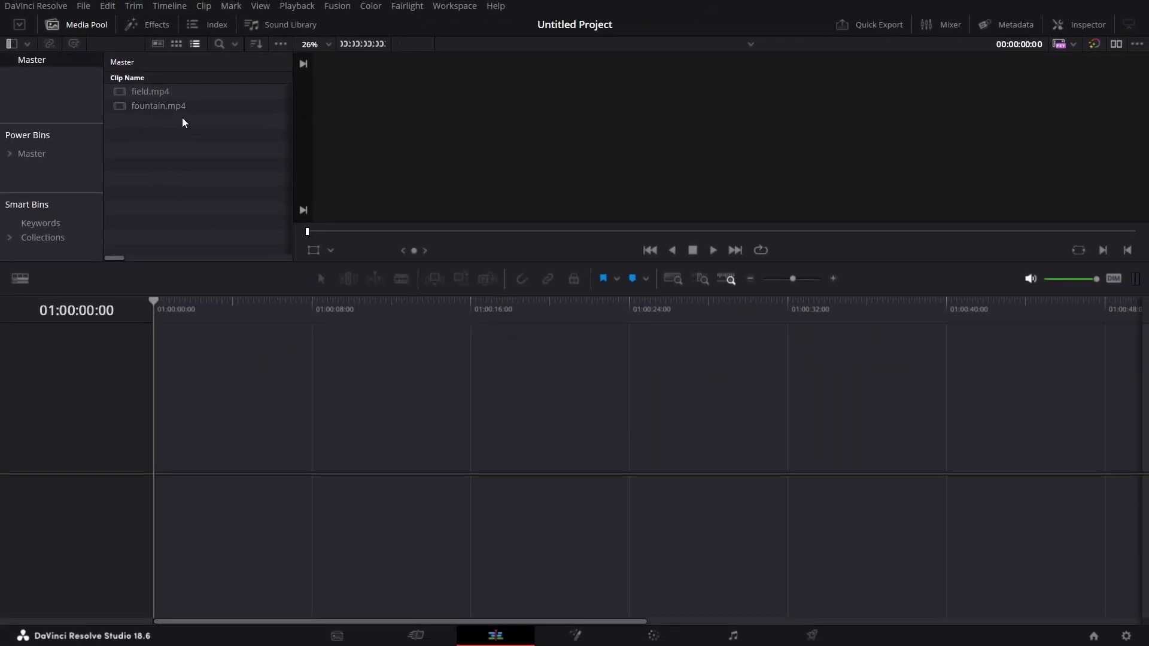
pyautogui.moveTo(150, 92)
pyautogui.mouseDown()
pyautogui.moveTo(183, 154)
pyautogui.moveTo(207, 454)
pyautogui.mouseUp()
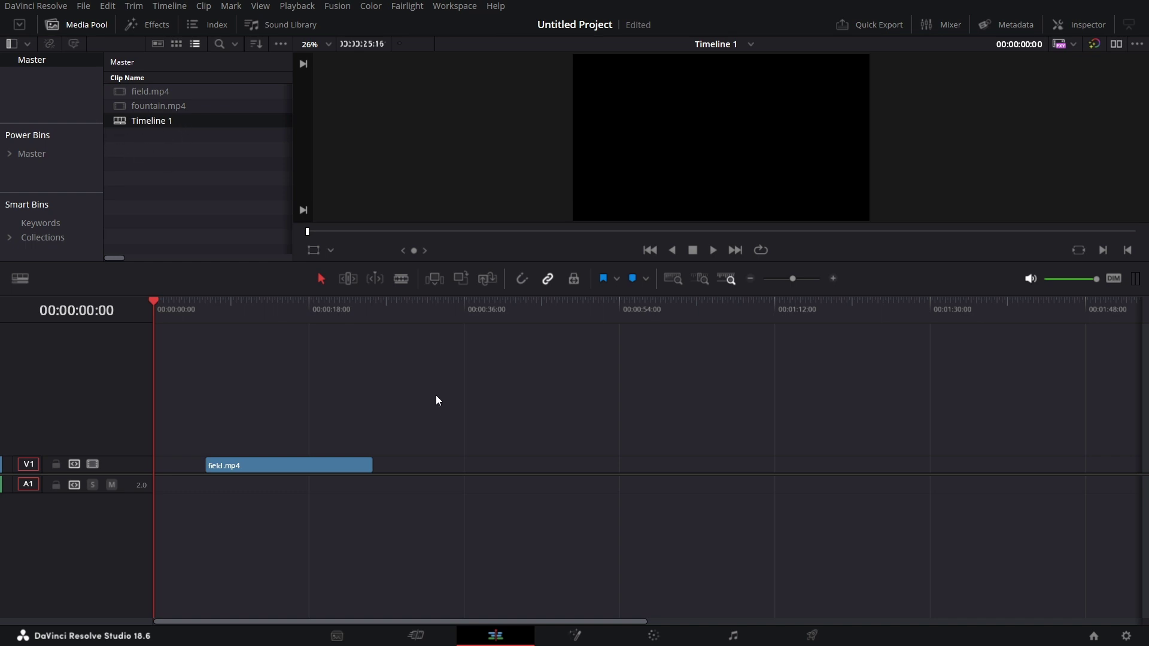
pyautogui.moveTo(273, 465); pyautogui.dragTo(244, 467)
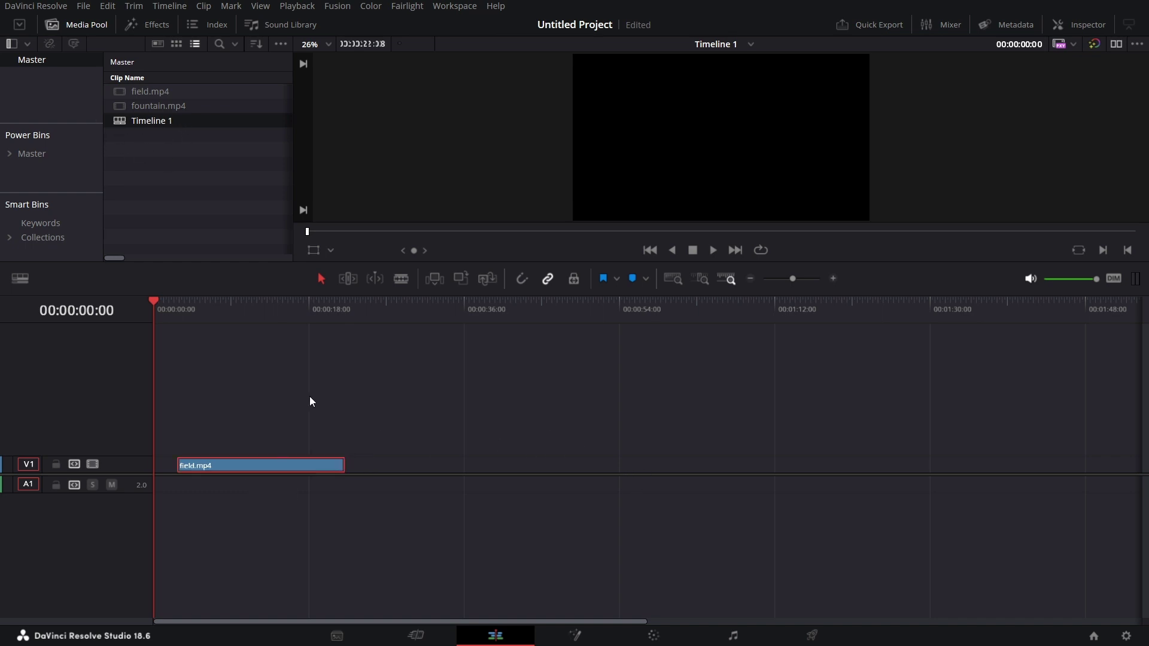
# Create an empty Timeline 2 from the Media Pool's Timelines menu
pyautogui.rightClick(150, 151)
pyautogui.moveTo(186, 160)
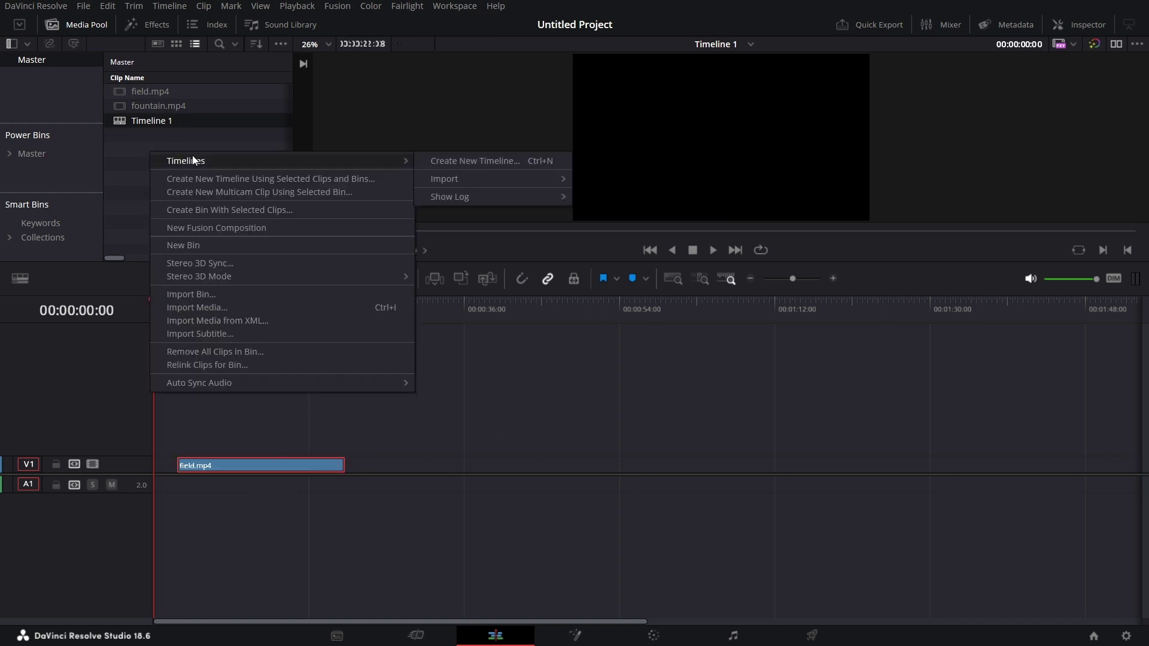
pyautogui.click(454, 160)
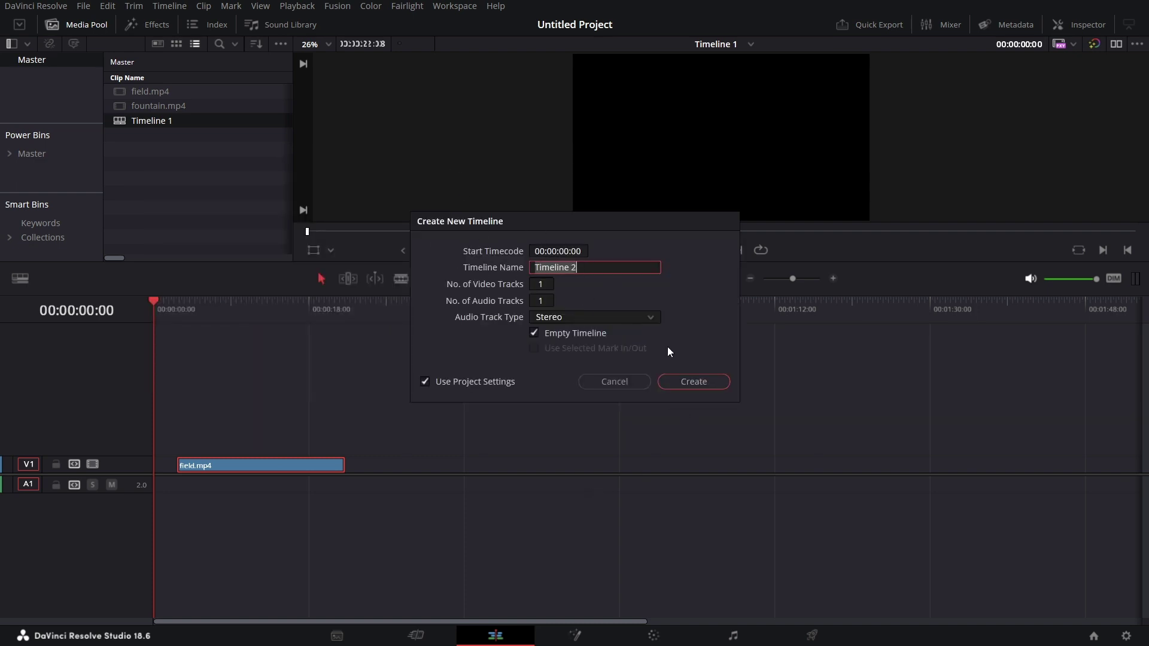
pyautogui.click(692, 380)
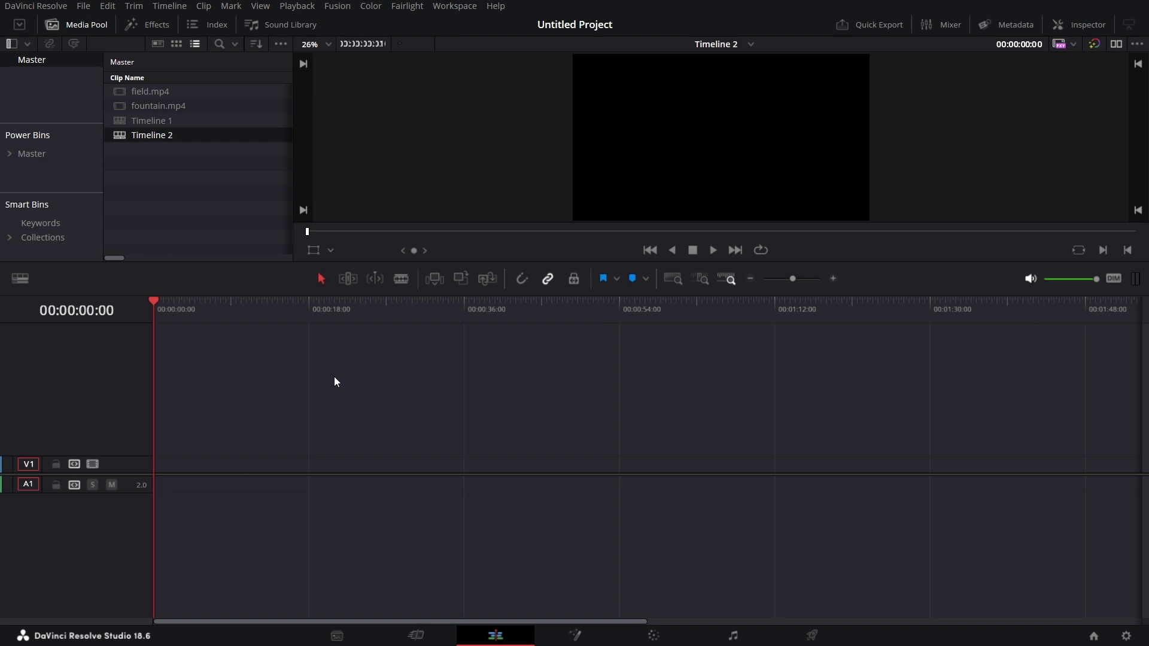
# Add fountain.mp4 with audio to Timeline 2, then reopen Timeline 1 from the viewer dropdown
pyautogui.moveTo(153, 108); pyautogui.dragTo(192, 475)
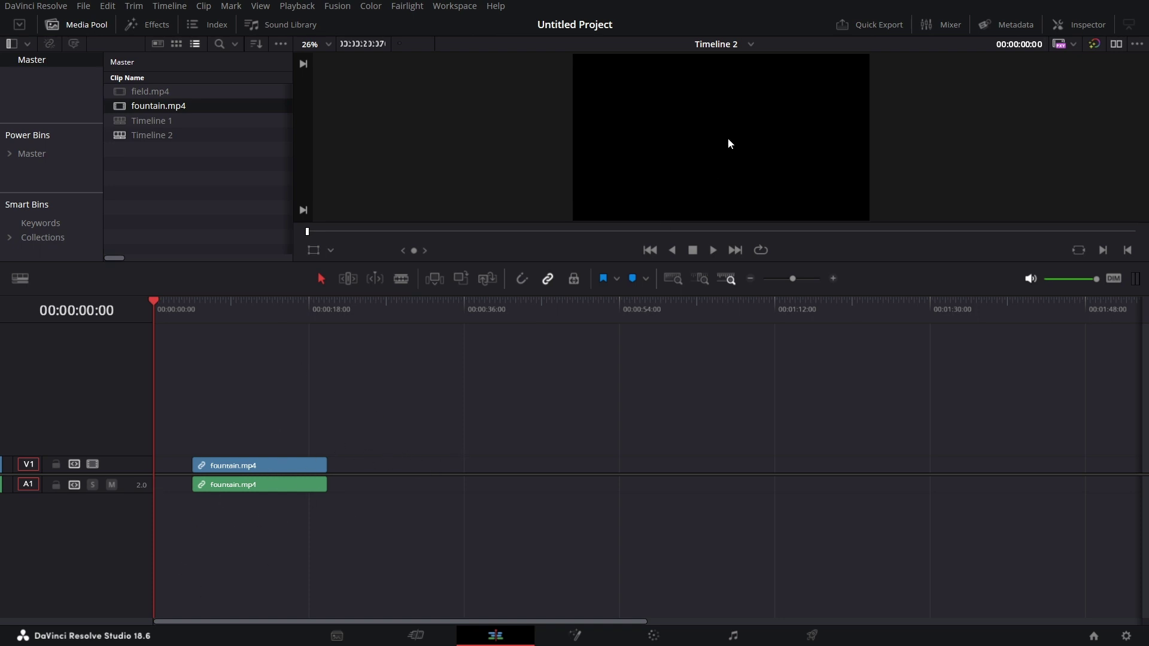
pyautogui.click(749, 44)
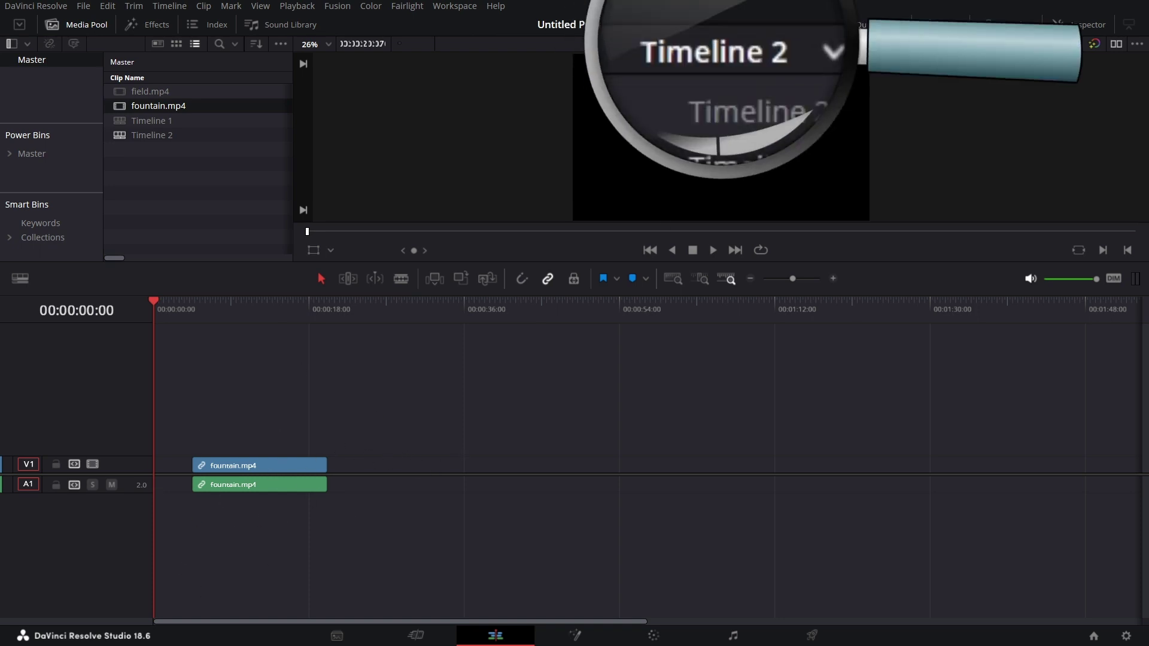
pyautogui.click(737, 73)
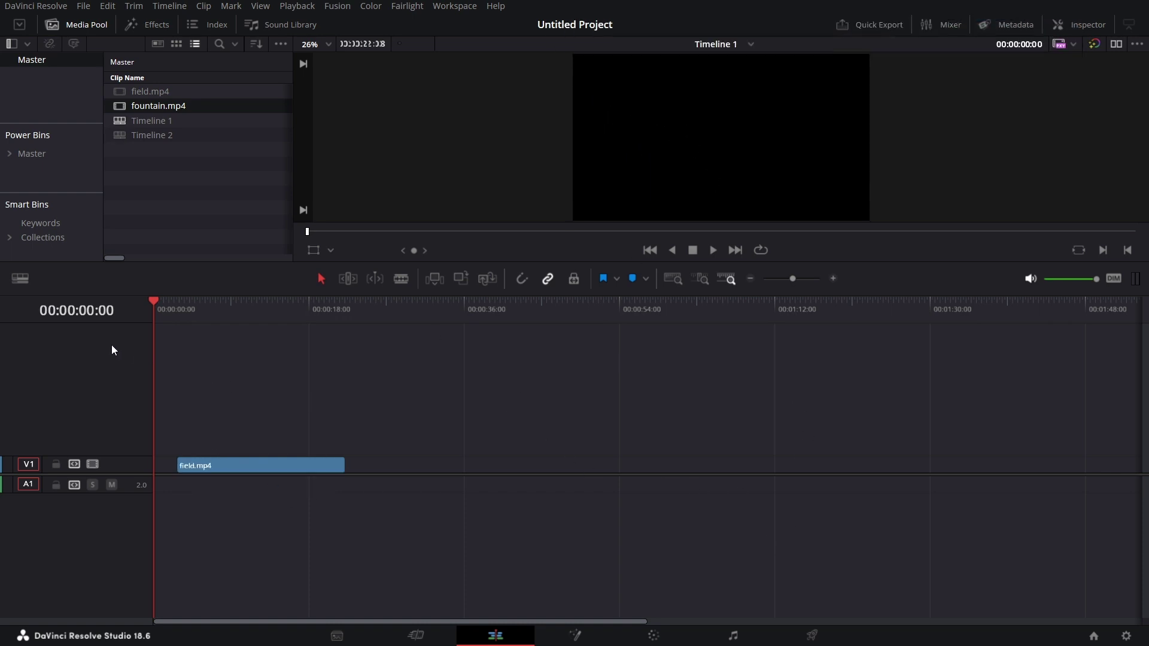
# Enable Stacked Timelines in the Timeline View Options
pyautogui.click(19, 279)
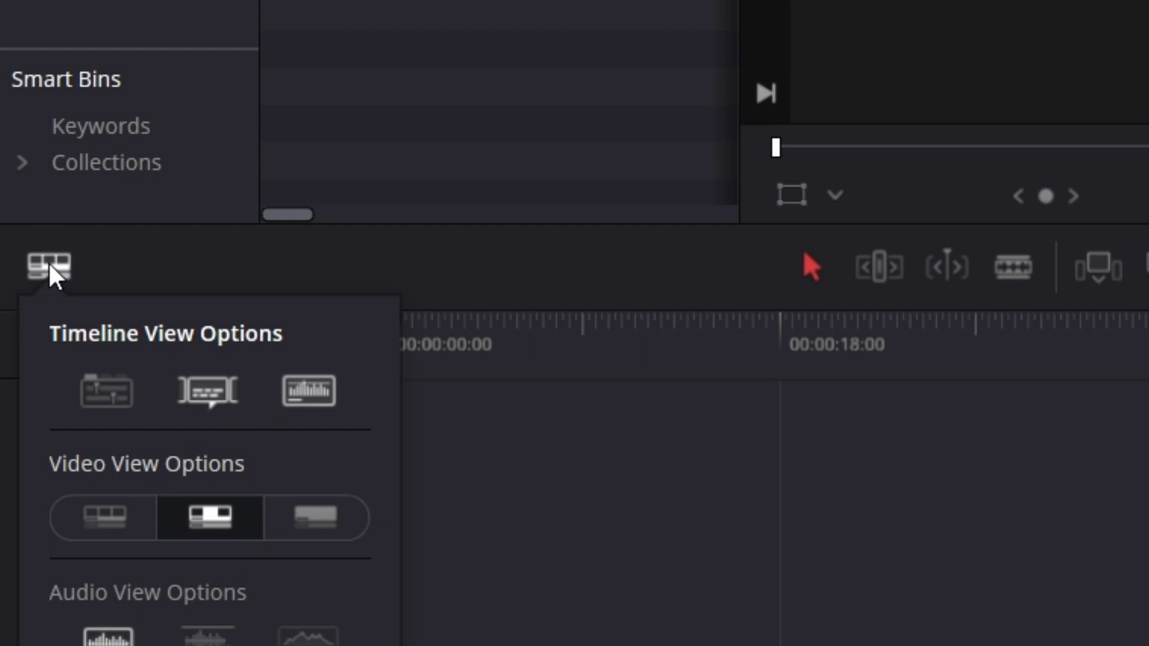
pyautogui.click(101, 393)
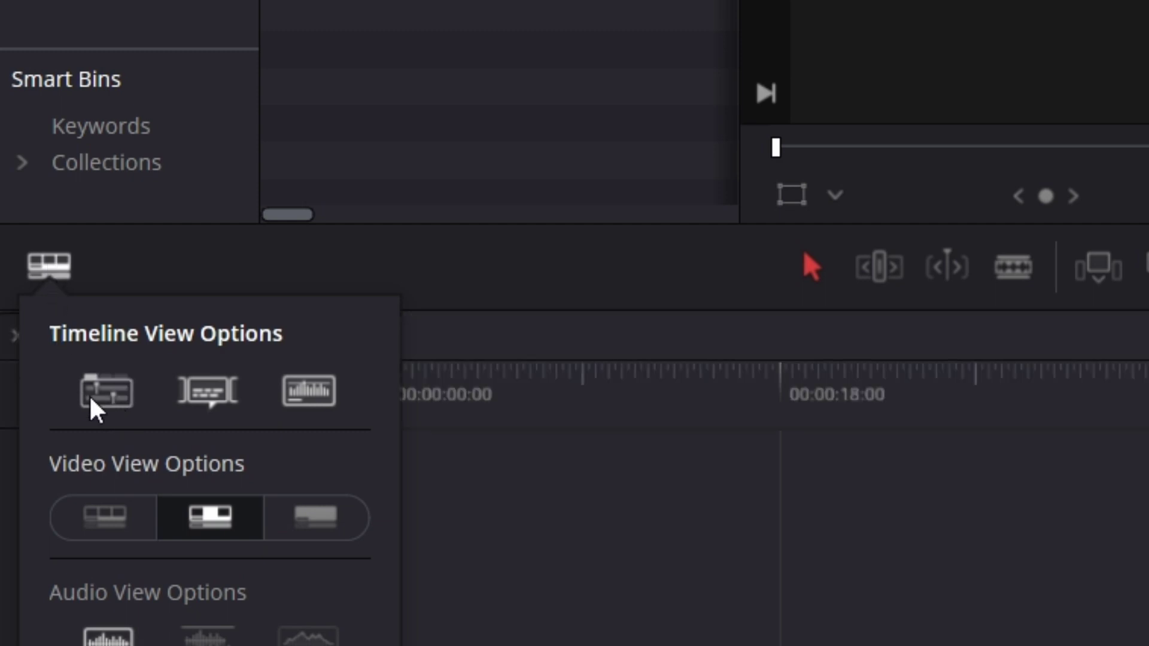
pyautogui.click(708, 509)
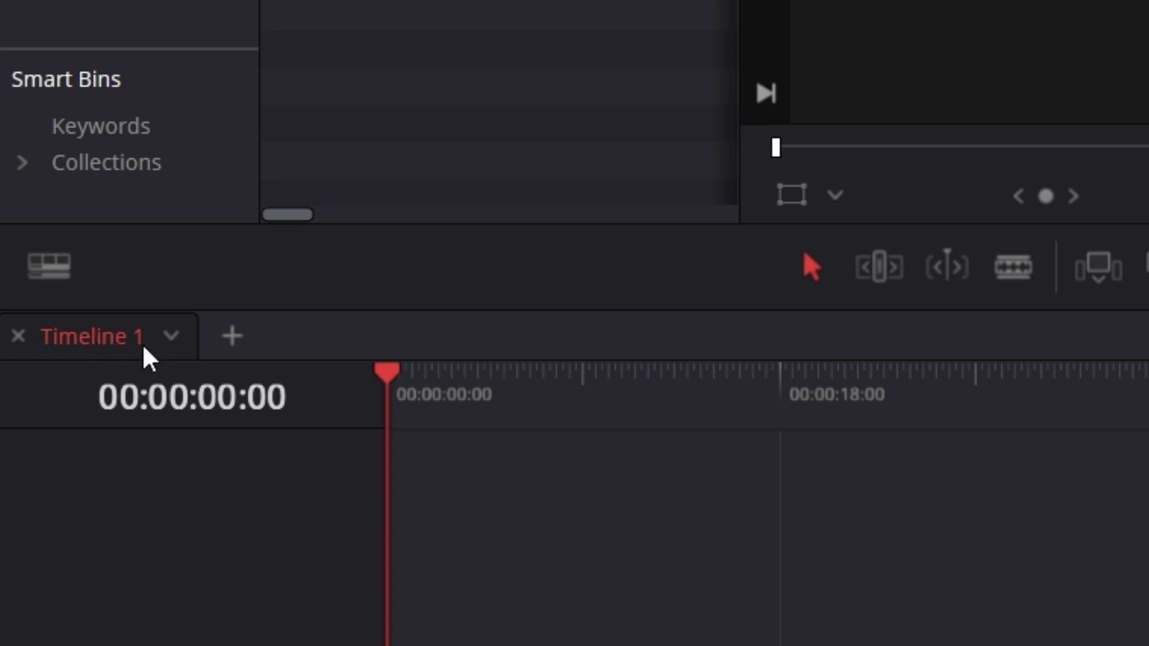
# Open Timeline 2 as a second tab beside Timeline 1
pyautogui.click(231, 340)
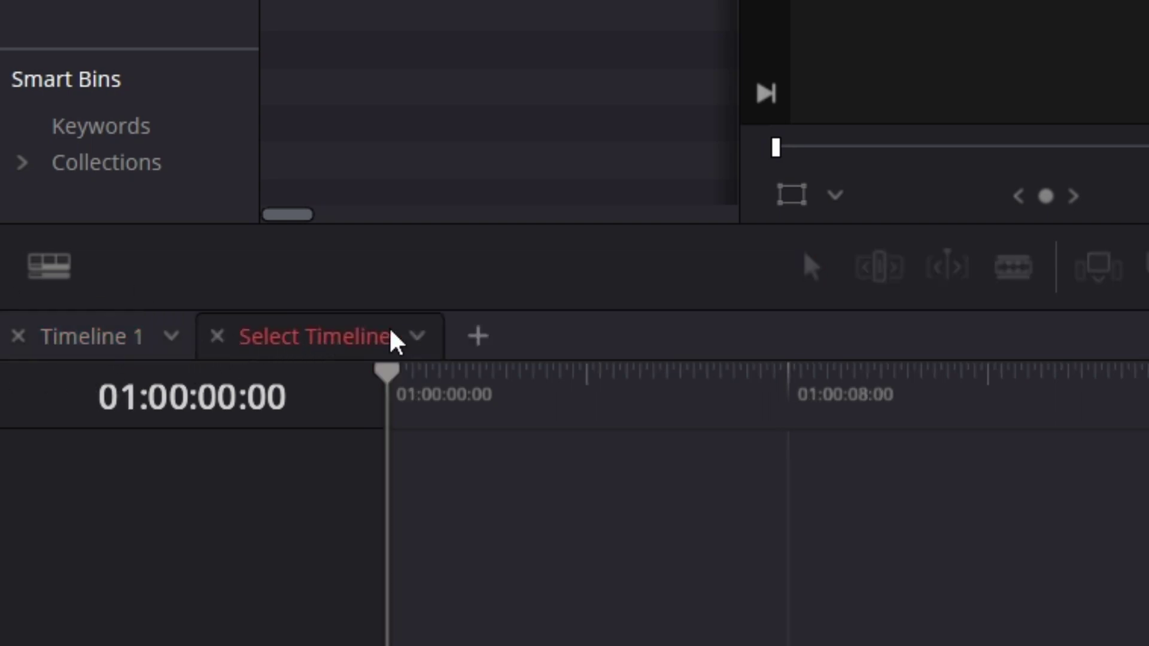
pyautogui.click(417, 337)
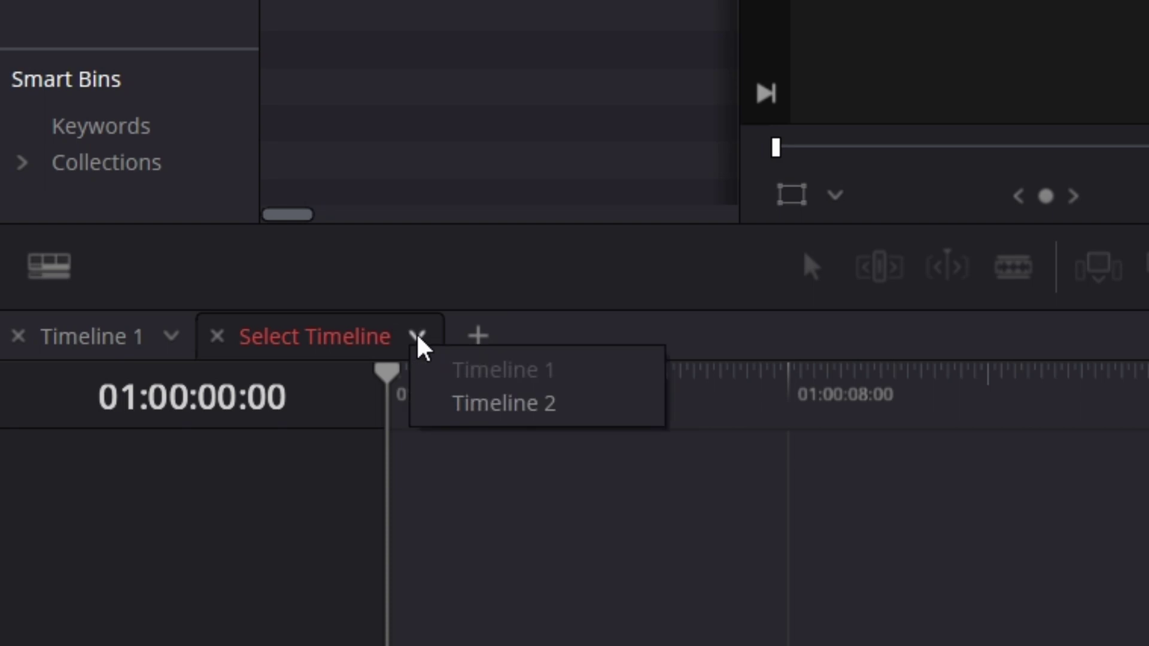
pyautogui.click(502, 404)
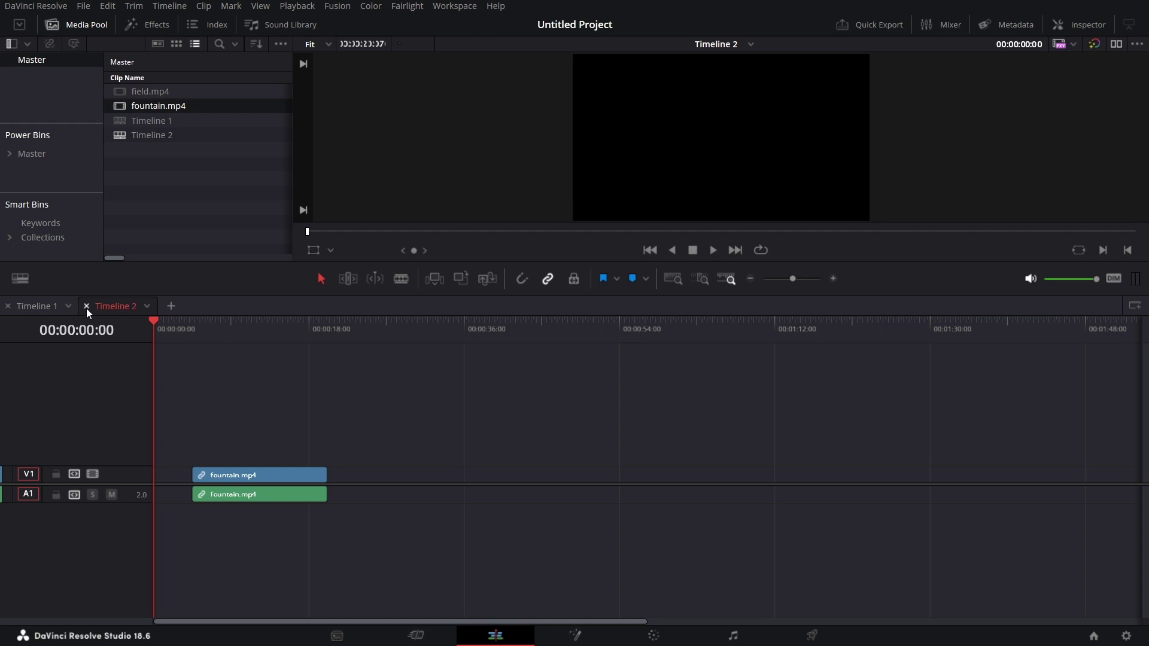
pyautogui.click(86, 307)
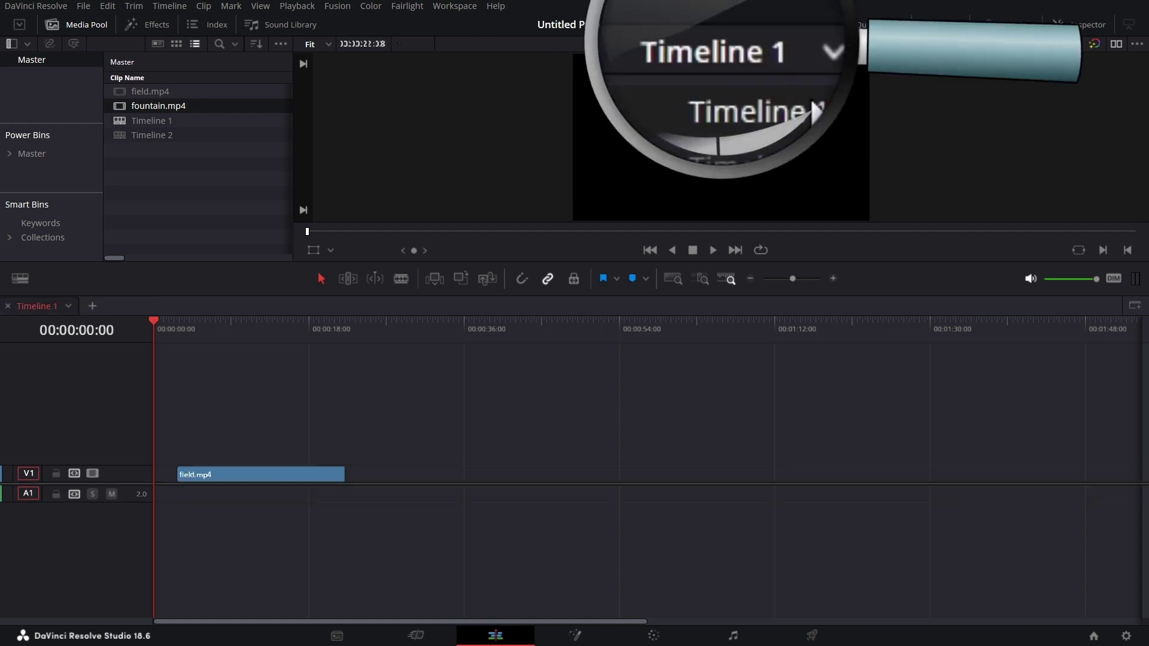
pyautogui.click(722, 74)
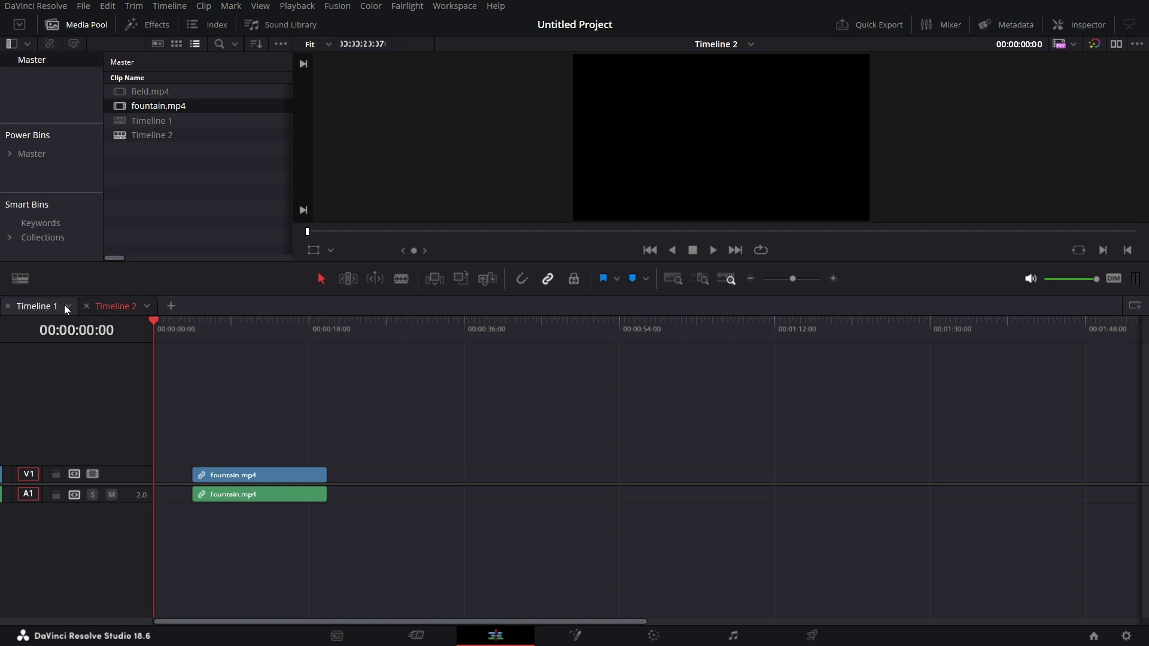
# Switch between the Timeline 1 and Timeline 2 tabs, ending on Timeline 2
pyautogui.click(39, 307)
pyautogui.click(110, 308)
pyautogui.click(26, 308)
pyautogui.click(91, 308)
pyautogui.click(19, 310)
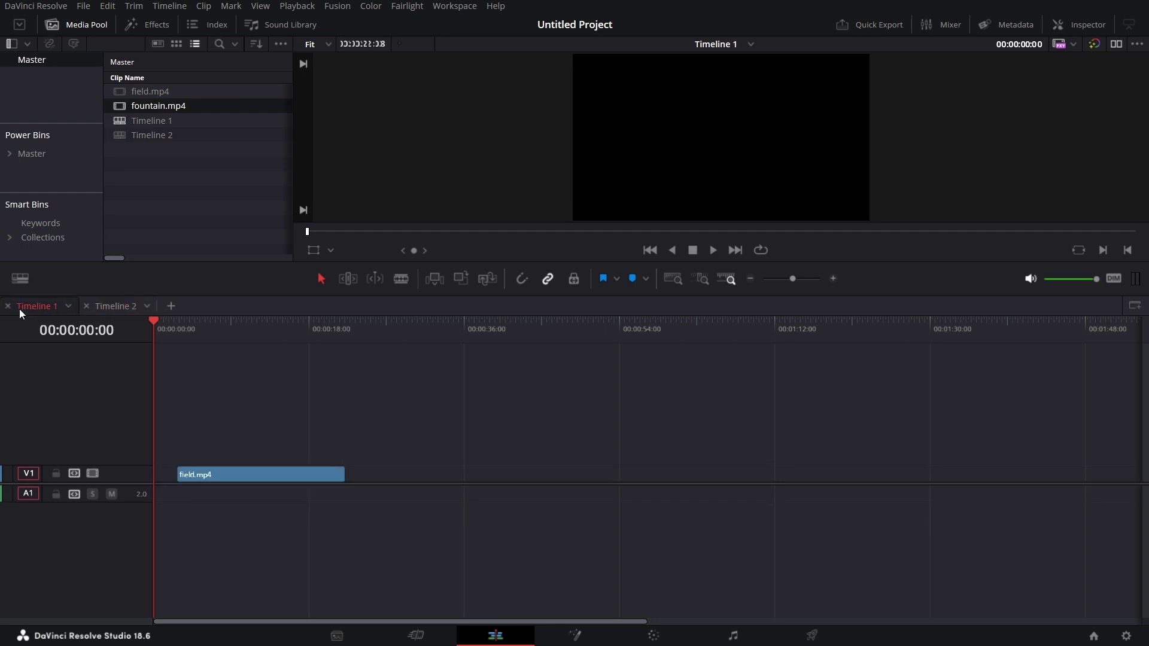
pyautogui.click(125, 309)
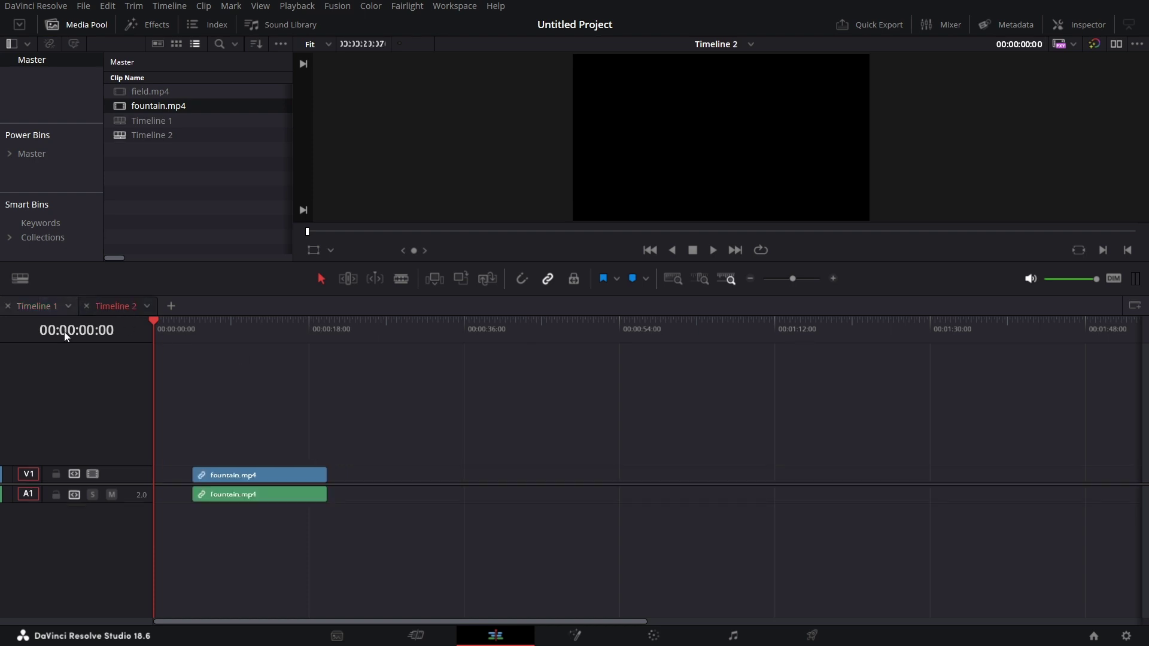
# Close the Timeline 2 tab and show Timeline 2 in a new pane below Timeline 1
pyautogui.click(88, 306)
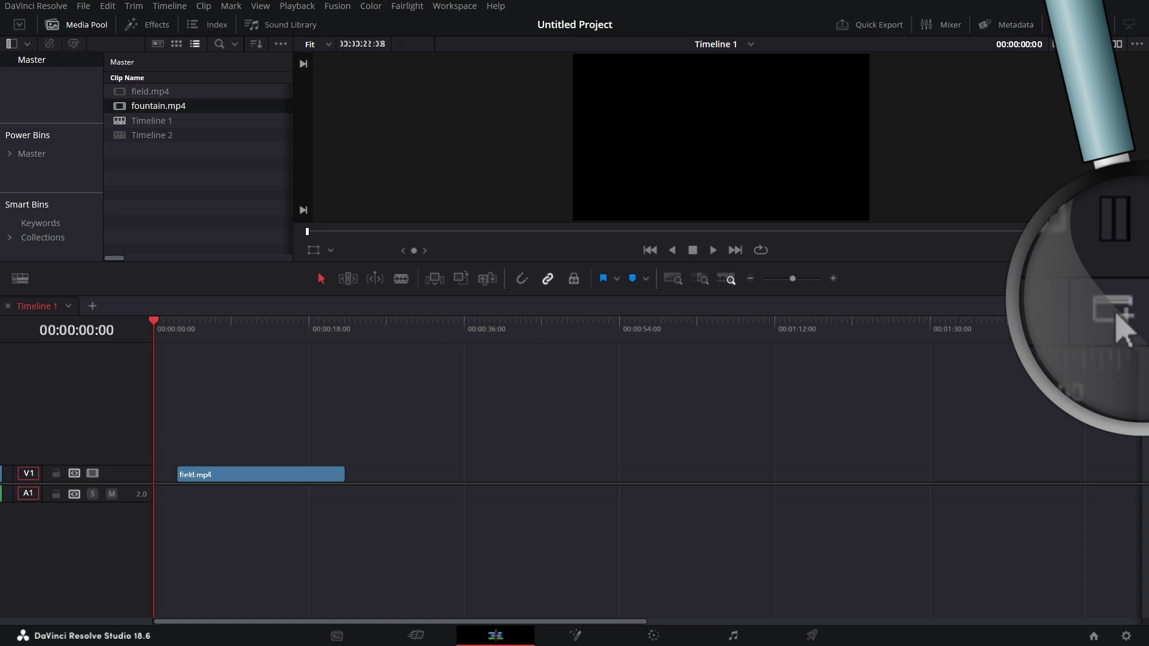
pyautogui.click(1132, 306)
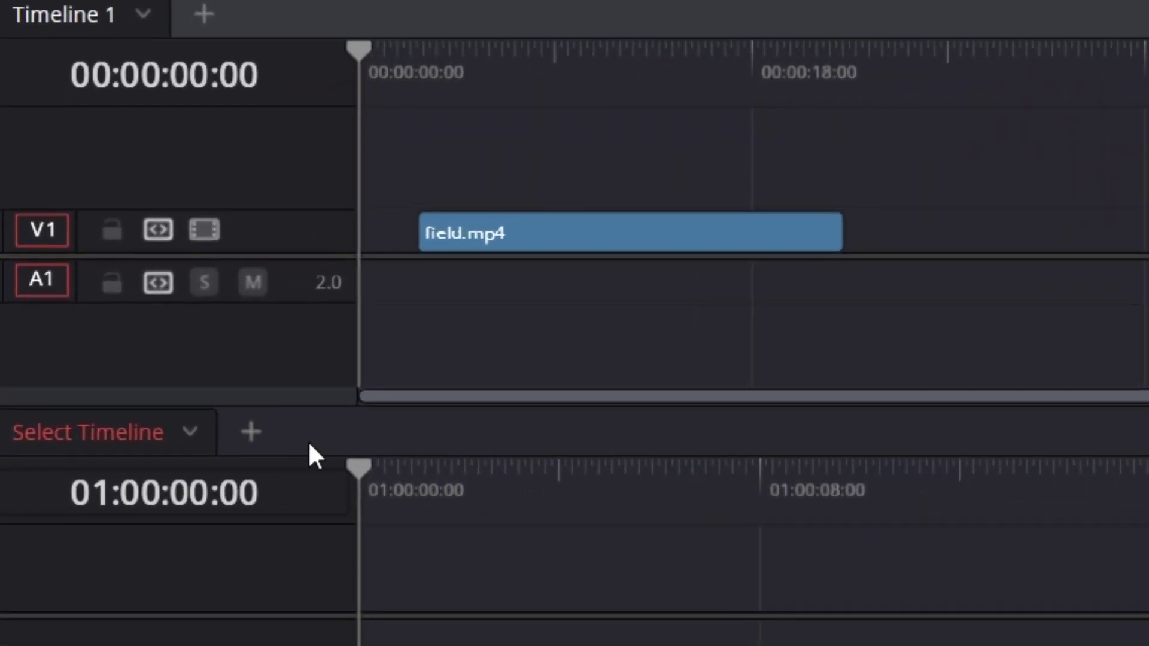
pyautogui.click(189, 425)
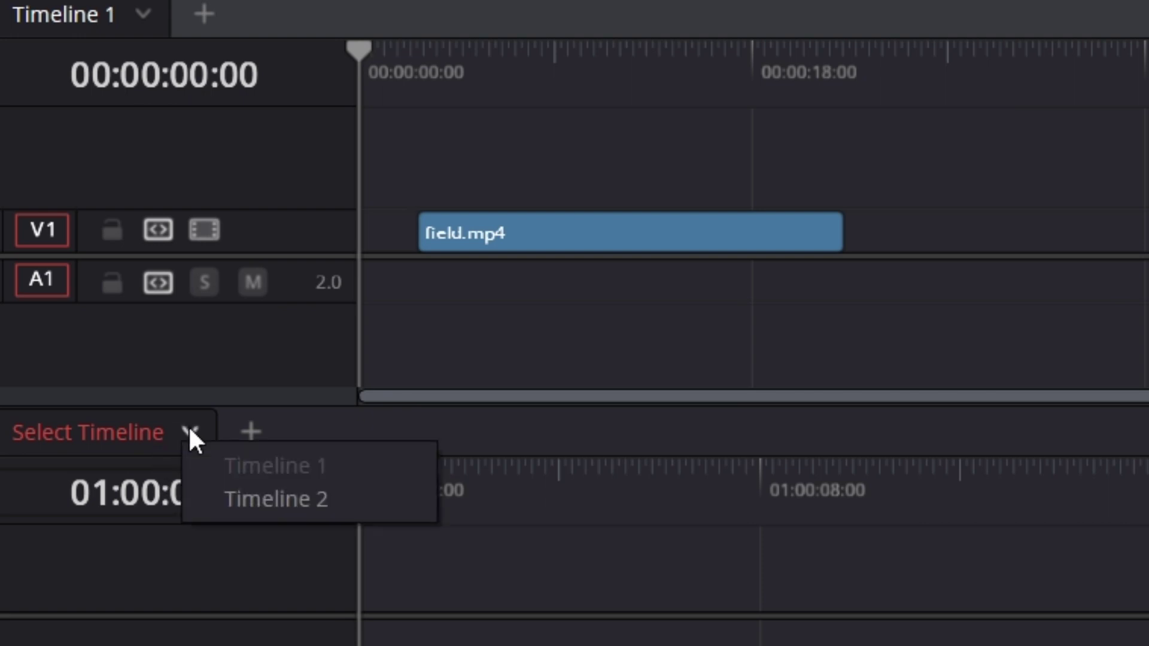
pyautogui.click(260, 501)
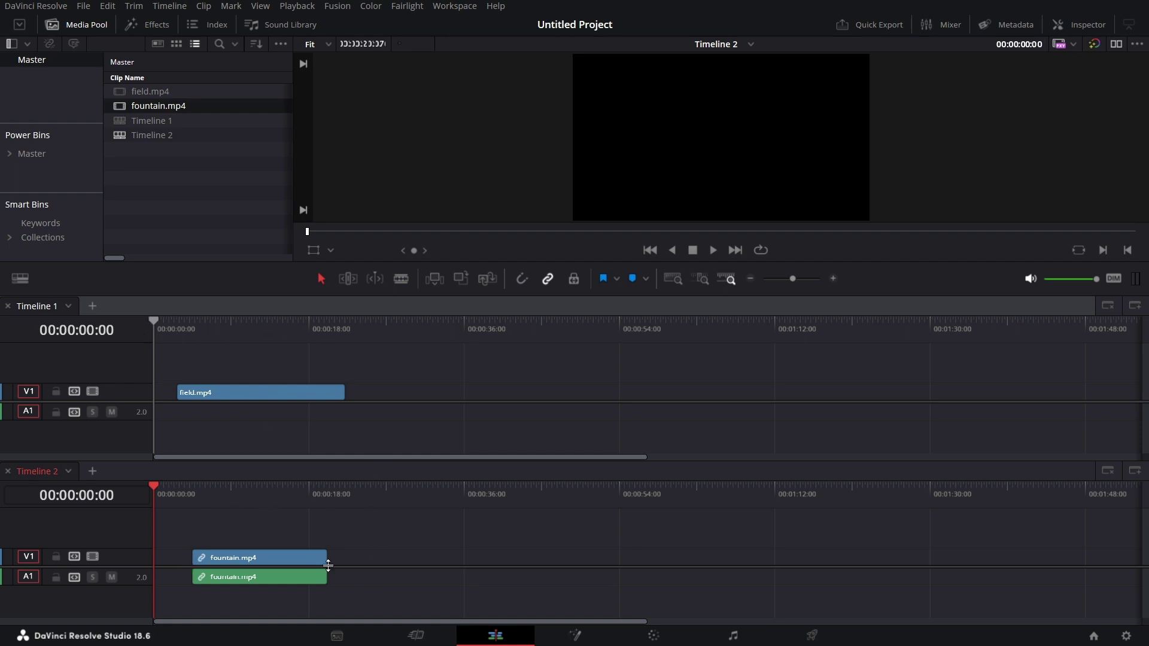
# Copy fountain.mp4 and its audio after field.mp4 in Timeline 1, then add an empty third pane
pyautogui.moveTo(356, 539); pyautogui.dragTo(297, 596)
pyautogui.moveTo(288, 555)
pyautogui.mouseDown()
pyautogui.moveTo(320, 548)
pyautogui.moveTo(491, 397)
pyautogui.mouseUp()
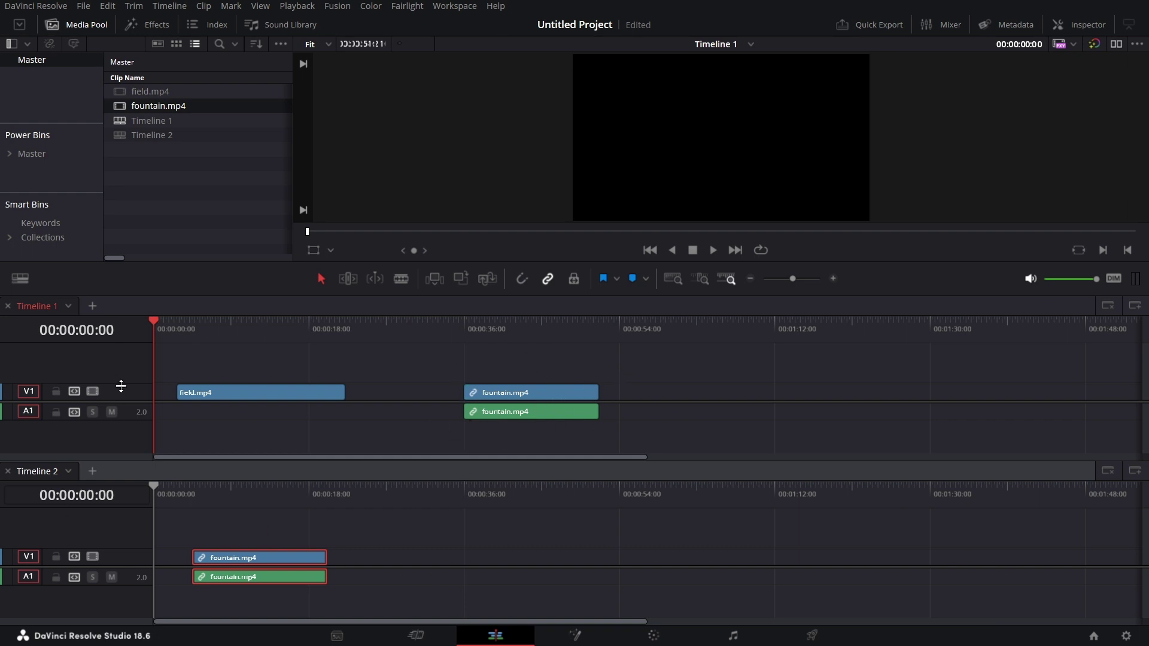
pyautogui.click(1134, 472)
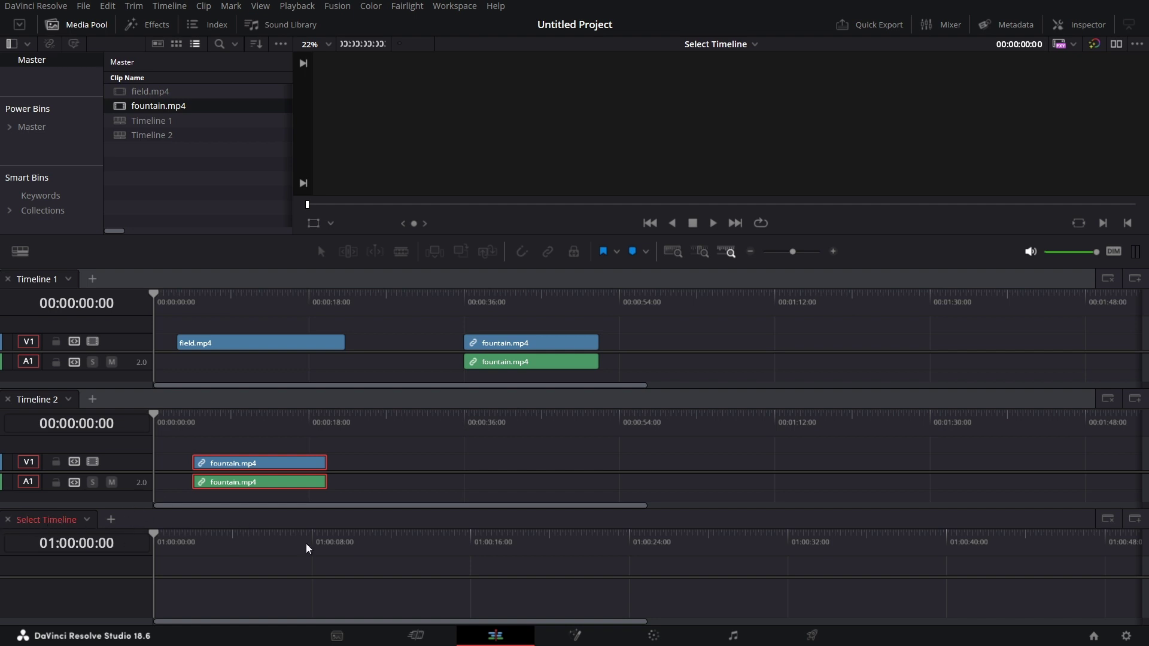
# Close the empty bottom pane and the Timeline 2 pane, leaving only Timeline 1
pyautogui.click(1108, 519)
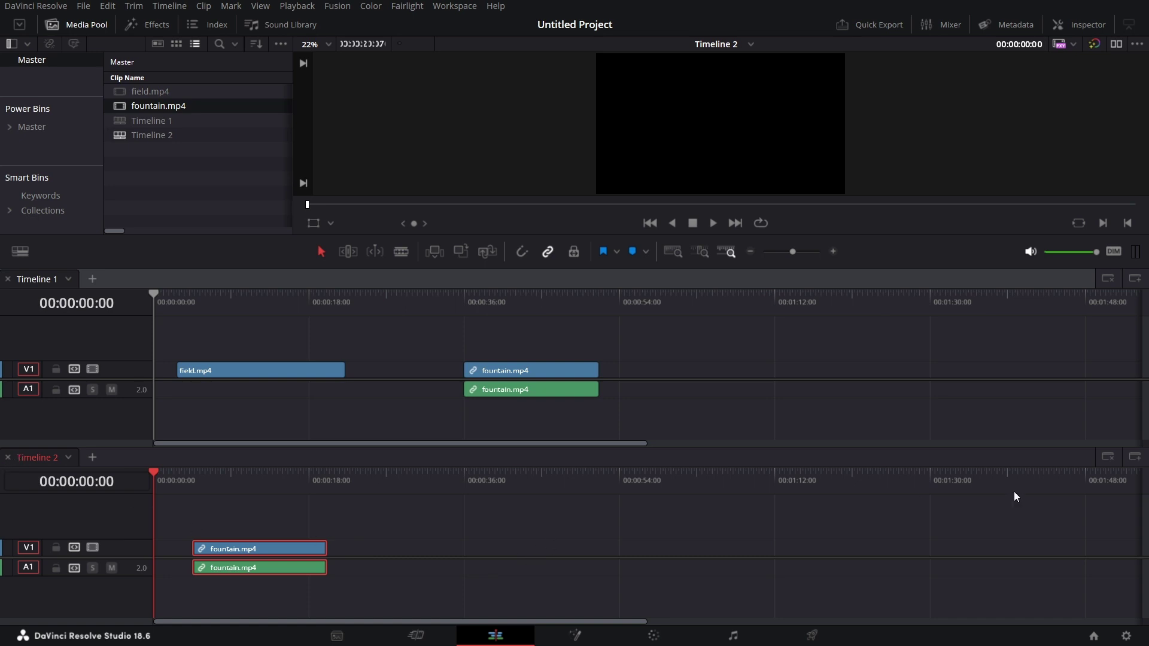
pyautogui.click(1107, 457)
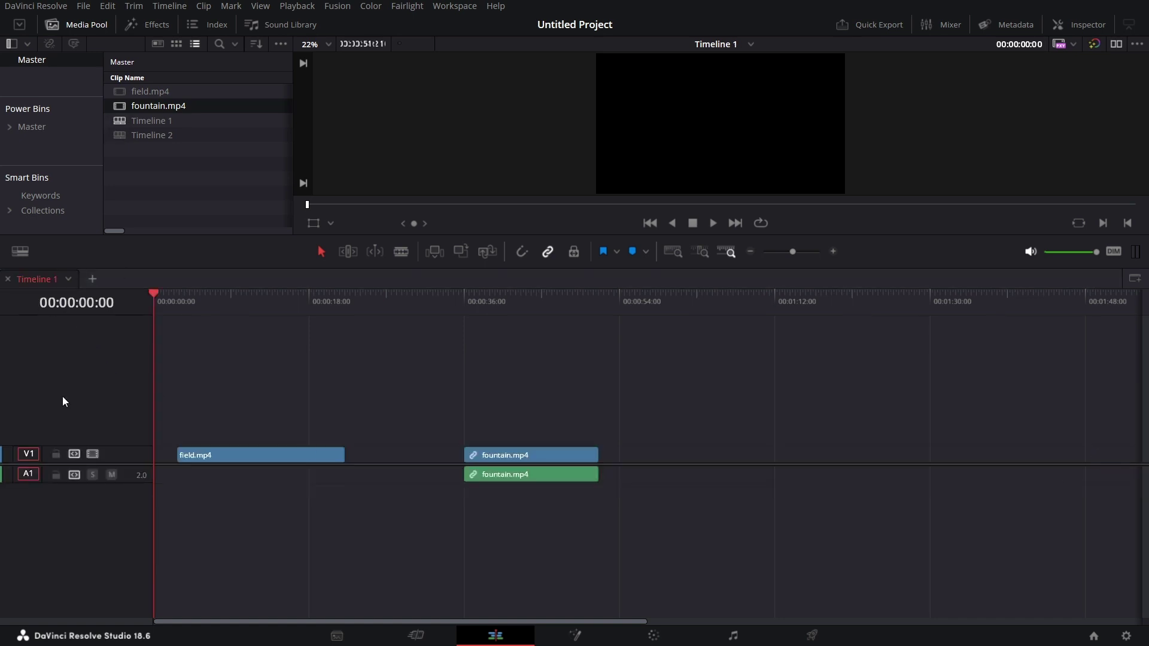